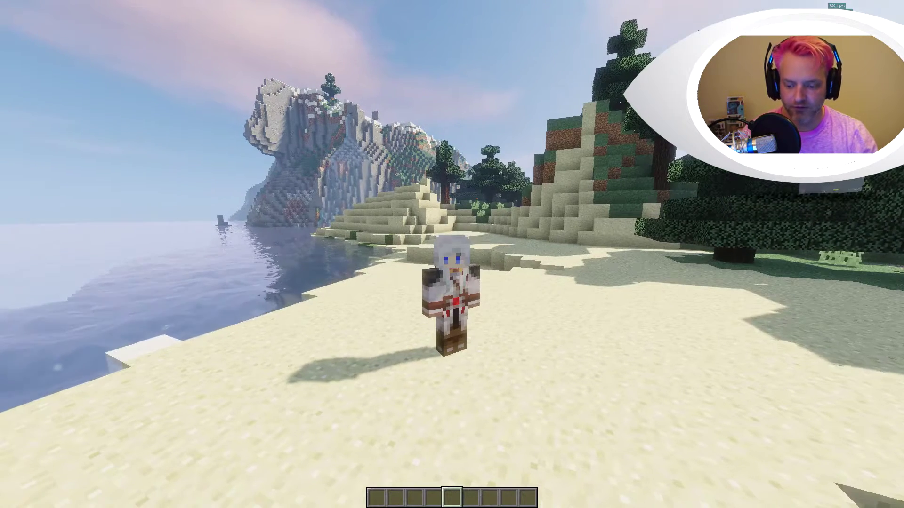
Step: Set the shader pack to OFF under Options > Video Settings > Shaders and resume the game
key("Escape")
left_click(404, 210)
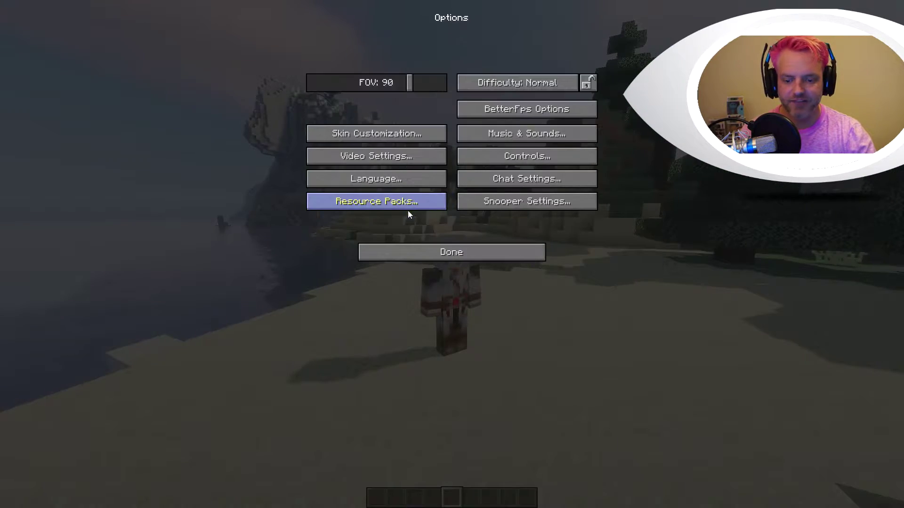
left_click(380, 156)
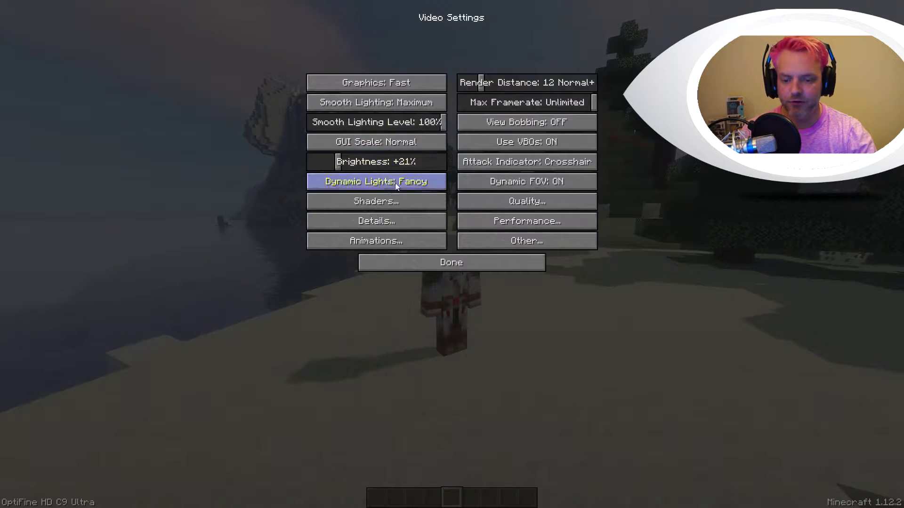
left_click(384, 200)
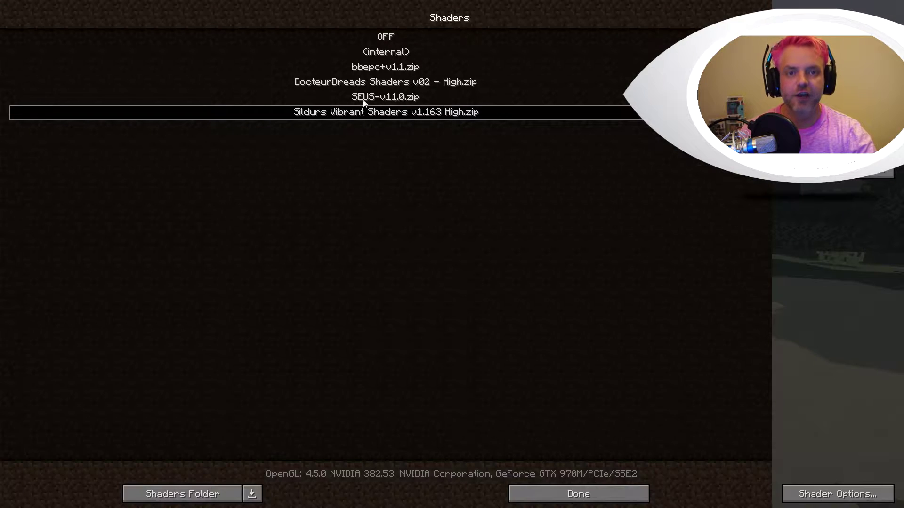
left_click(386, 36)
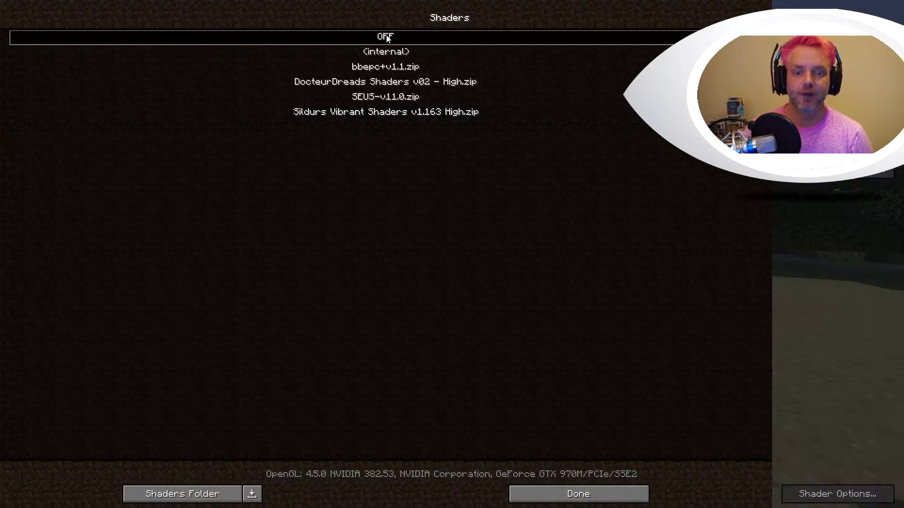
left_click(588, 496)
left_click(479, 267)
key("Escape")
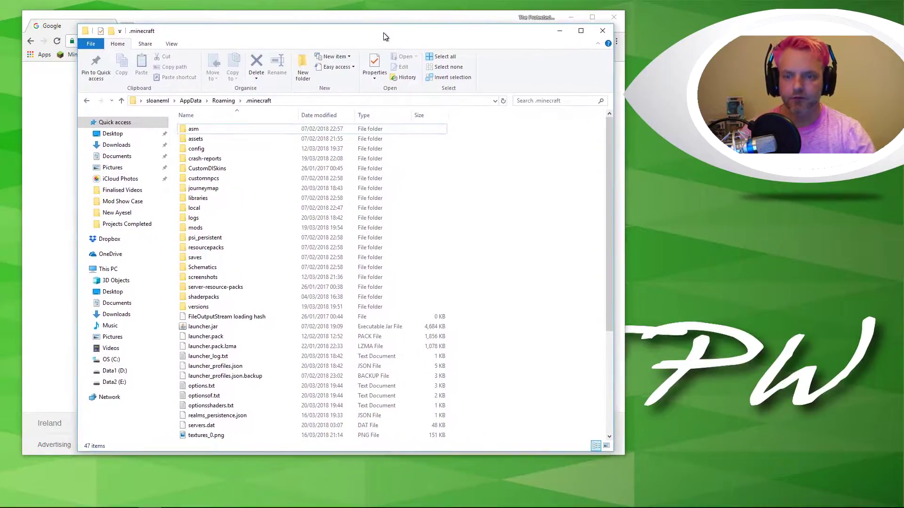
Step: Go to the %appdata%\.minecraft folder in File Explorer
left_click(296, 102)
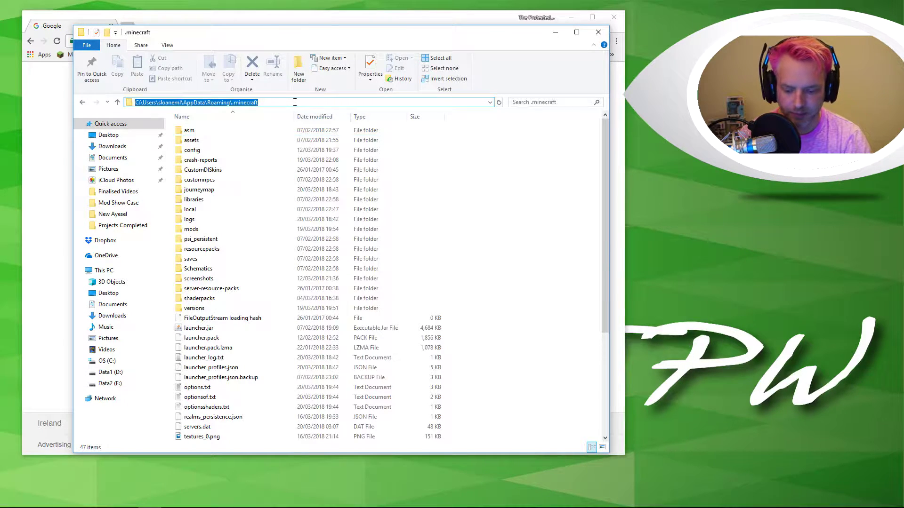
type("%a")
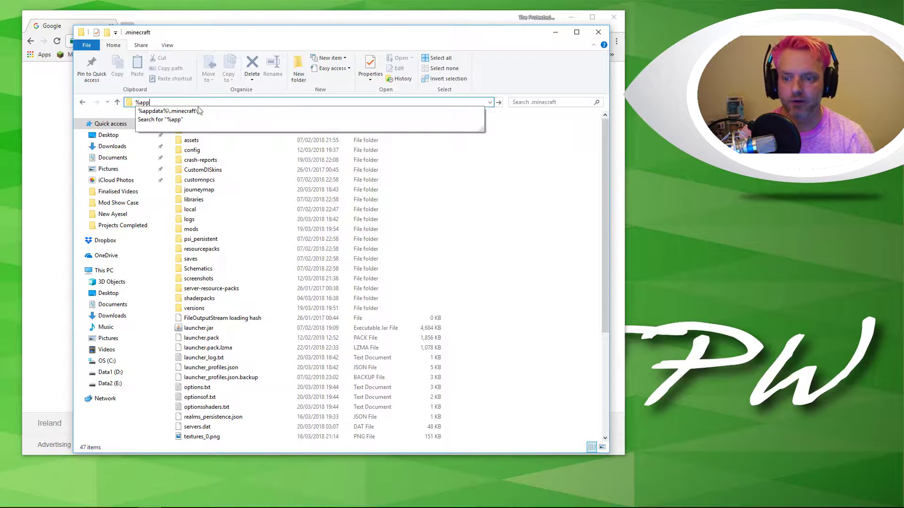
type("pp")
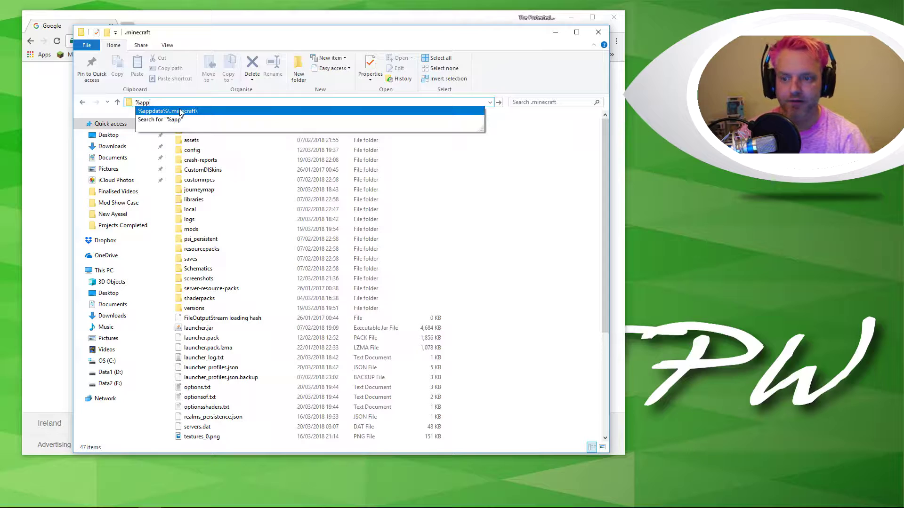
type("data%")
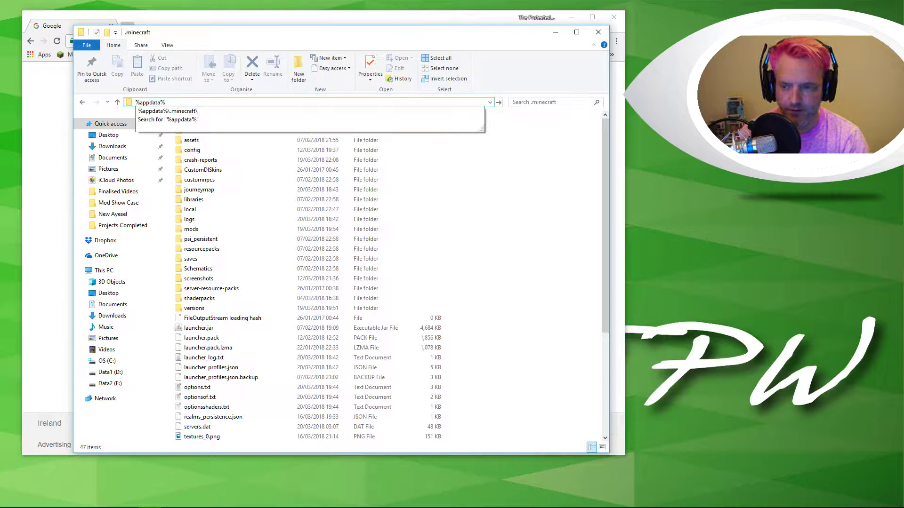
type("\\")
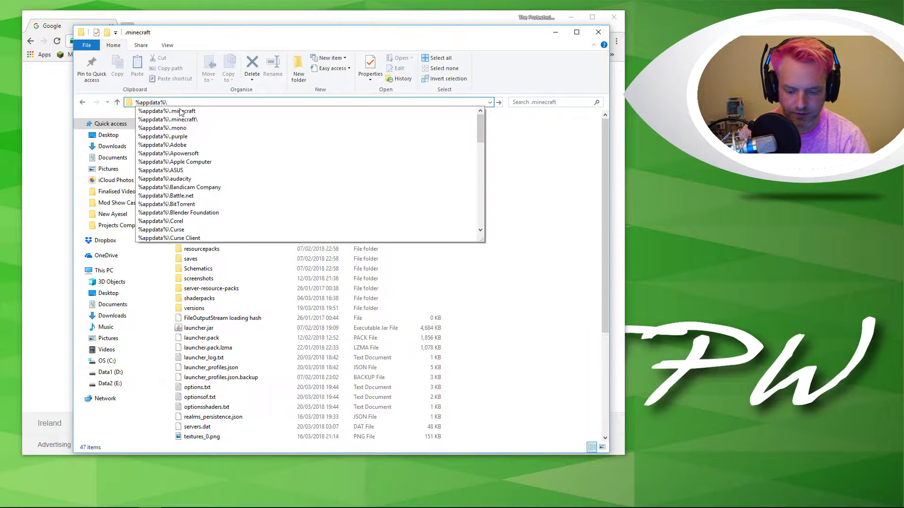
type(".minecraft")
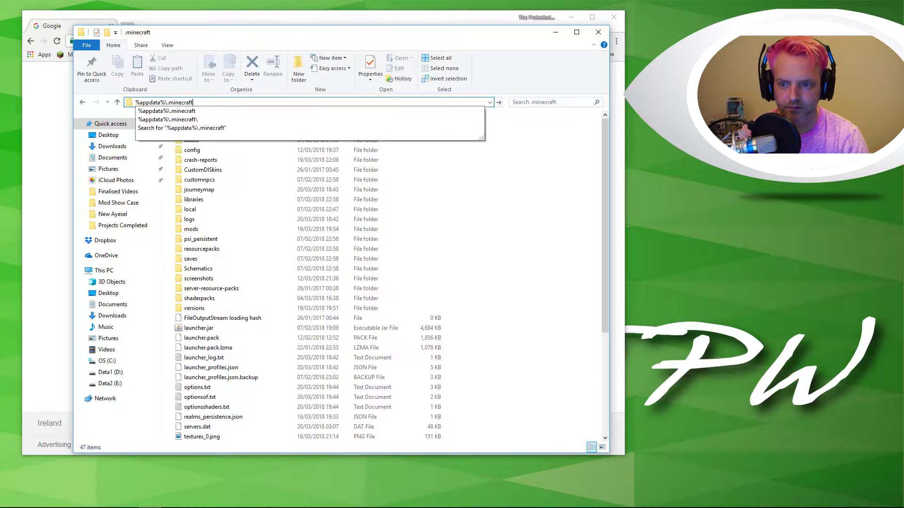
key("Return")
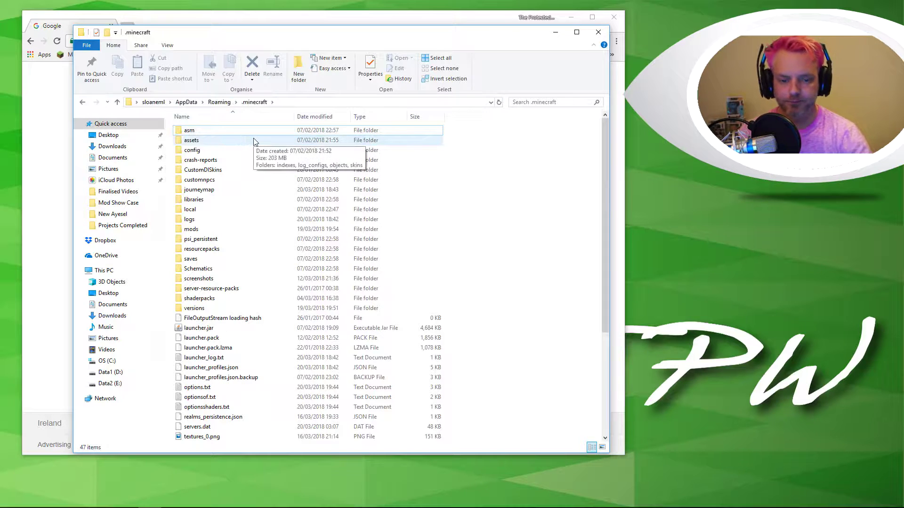
Step: Delete the Sildurs Vibrant Shaders zip and text file from shaderpacks, then leave the window
double_click(203, 301)
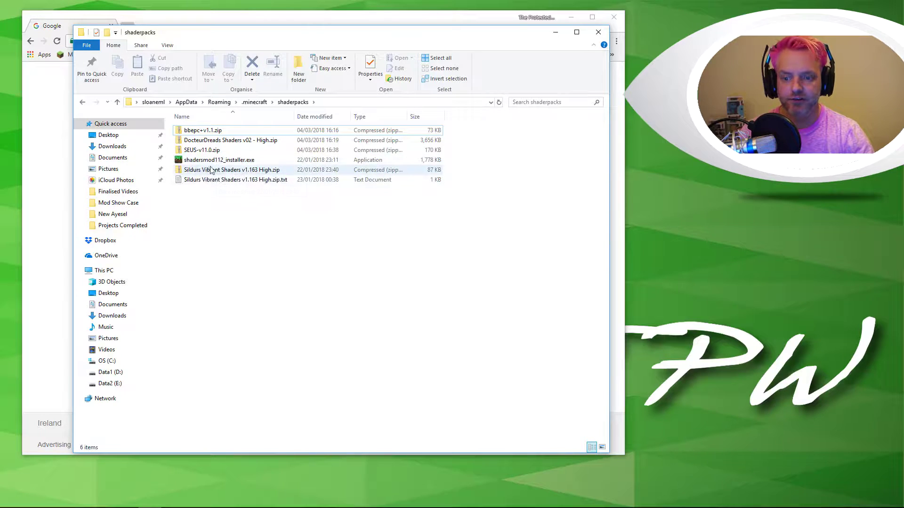
right_click(222, 172)
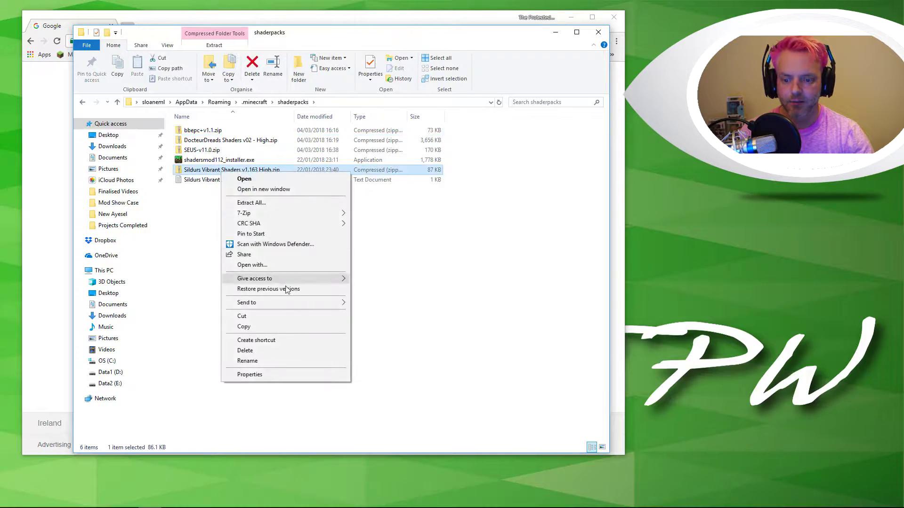
left_click(270, 350)
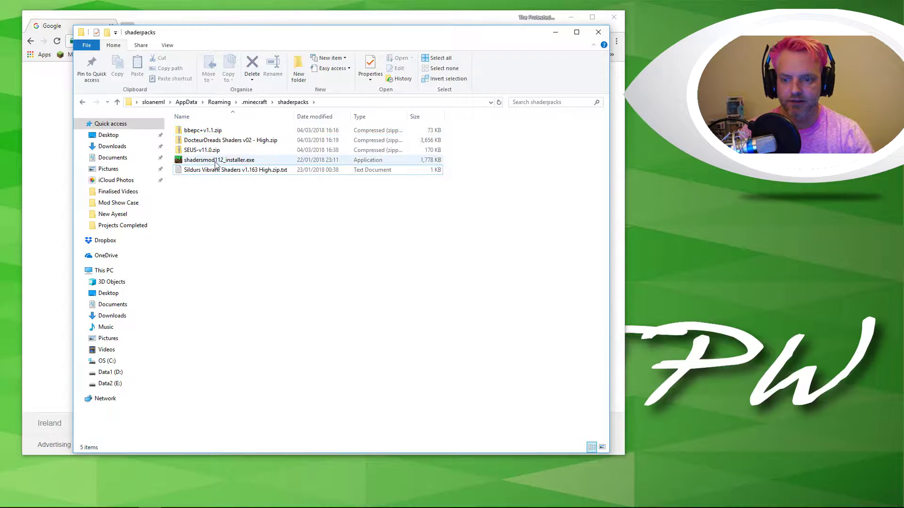
right_click(223, 172)
left_click(261, 340)
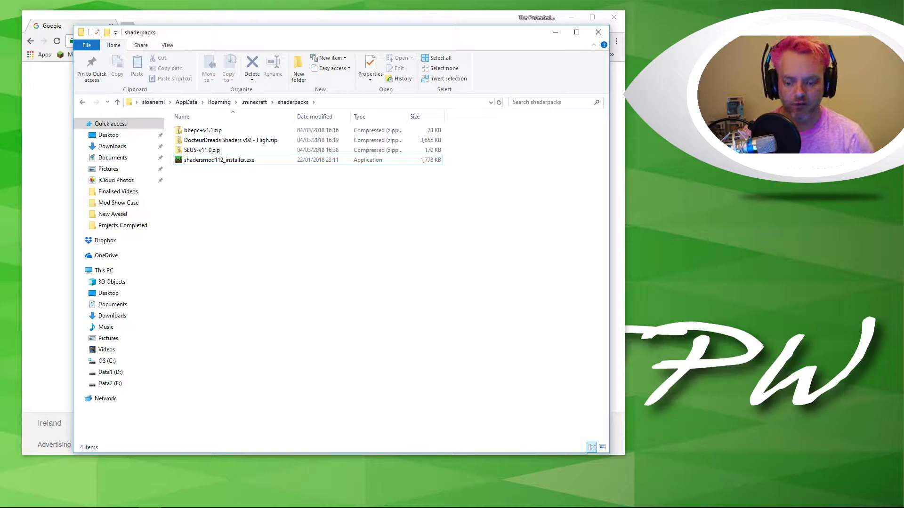
key("alt+Tab")
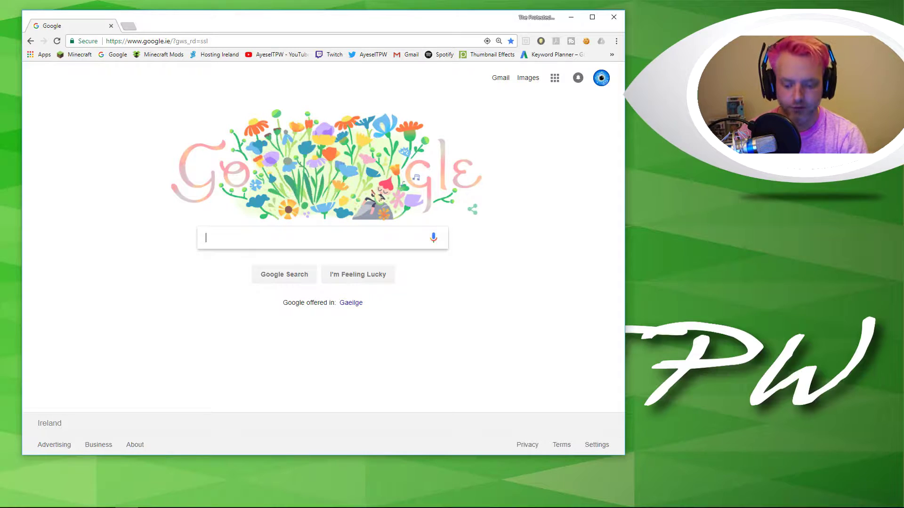
Step: Search Google for 'shaders' and open 9minecraft's Shaders Packs list
type("shaders")
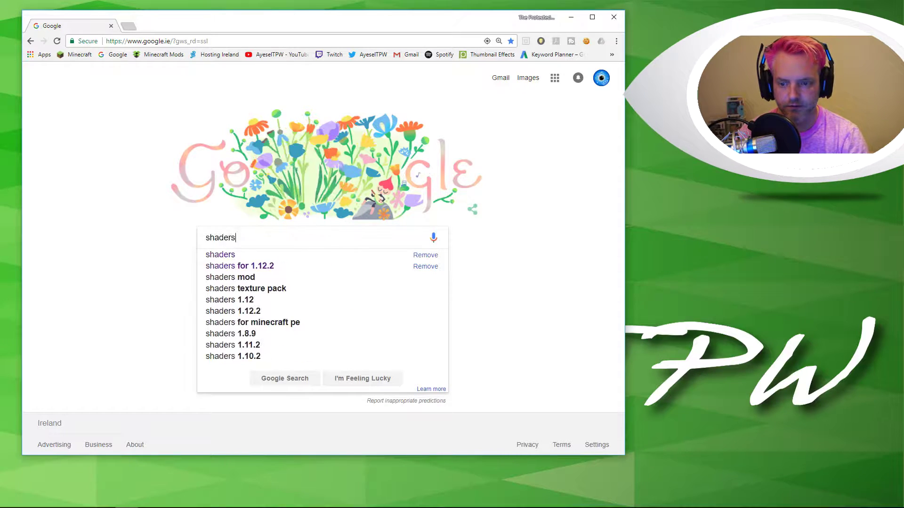
key("Return")
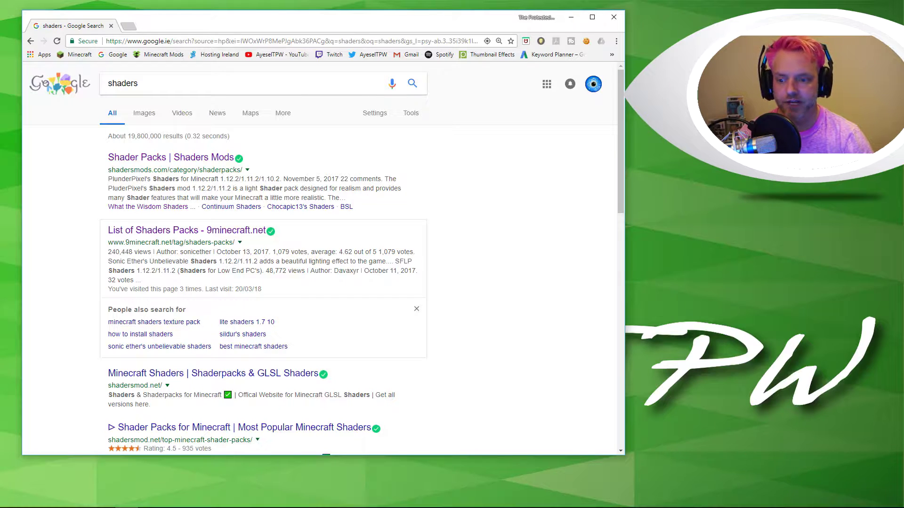
left_click(216, 231)
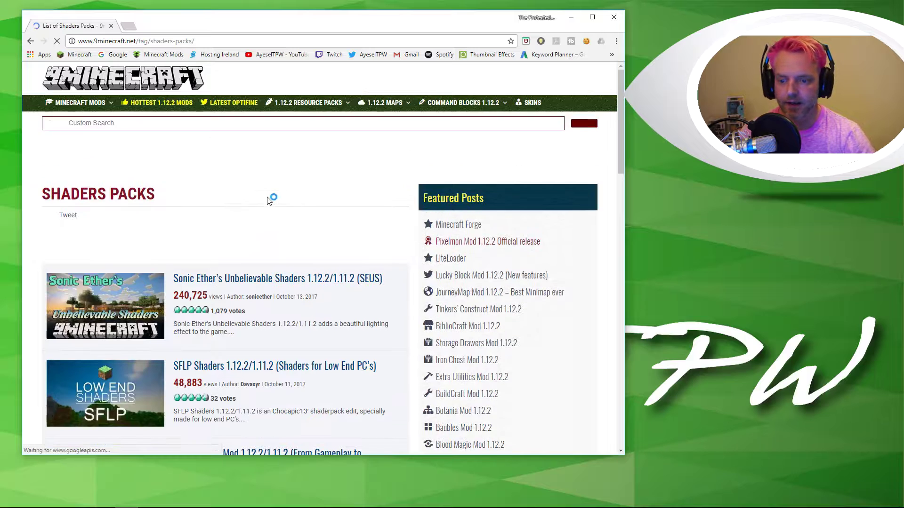
Step: Open the 'Sildur's Shaders Mod 1.12.2/1.11.2' page from the list
scroll(262, 199, "down", 4)
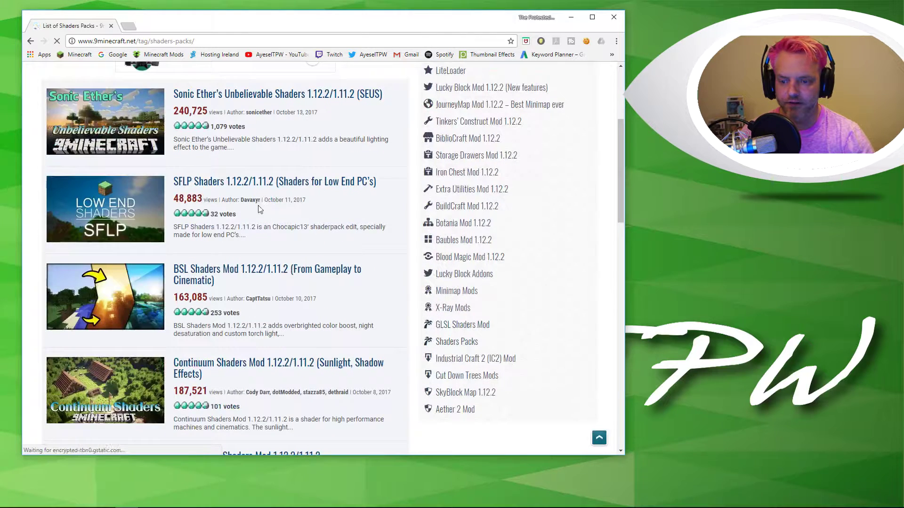
scroll(262, 200, "down", 12)
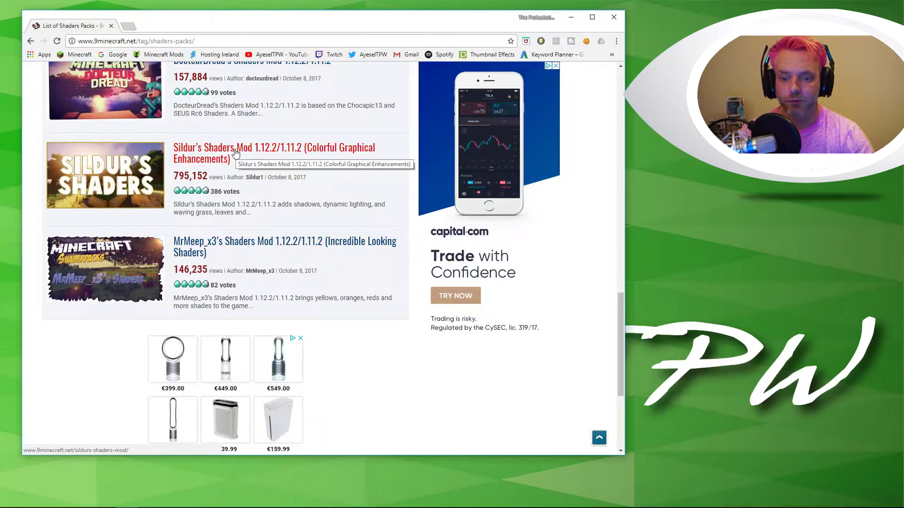
left_click(308, 154)
scroll(249, 167, "down", 5)
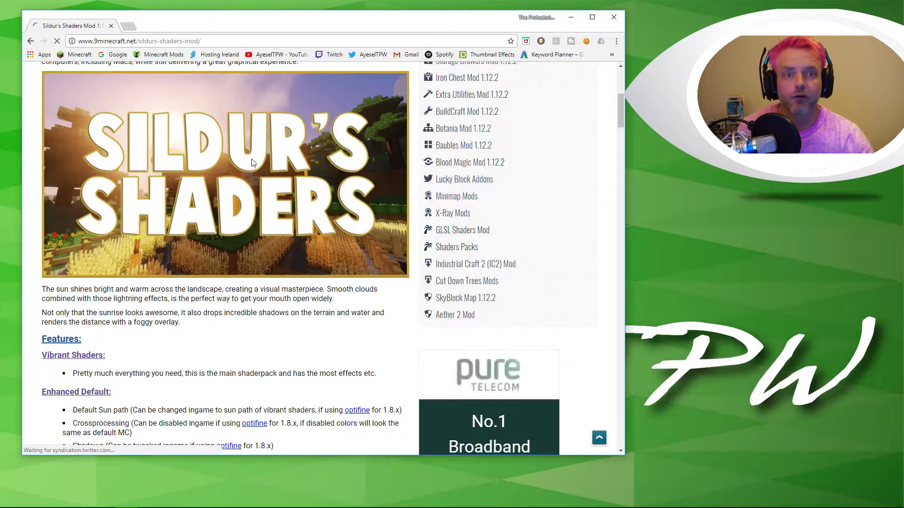
Step: Scroll past features, screenshots and install notes to the Vibrant Shaders v1.163 Download Links
scroll(250, 163, "down", 5)
scroll(235, 162, "up", 4)
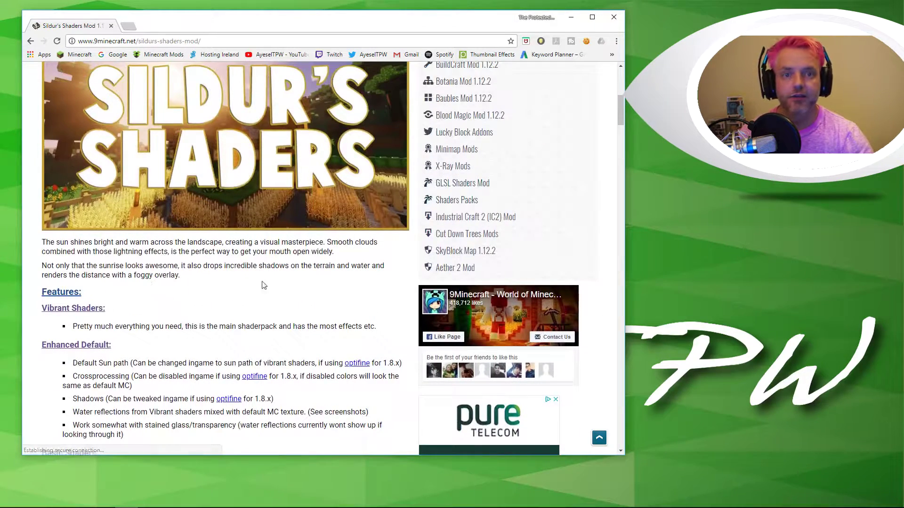
scroll(163, 296, "down", 6)
scroll(170, 278, "down", 4)
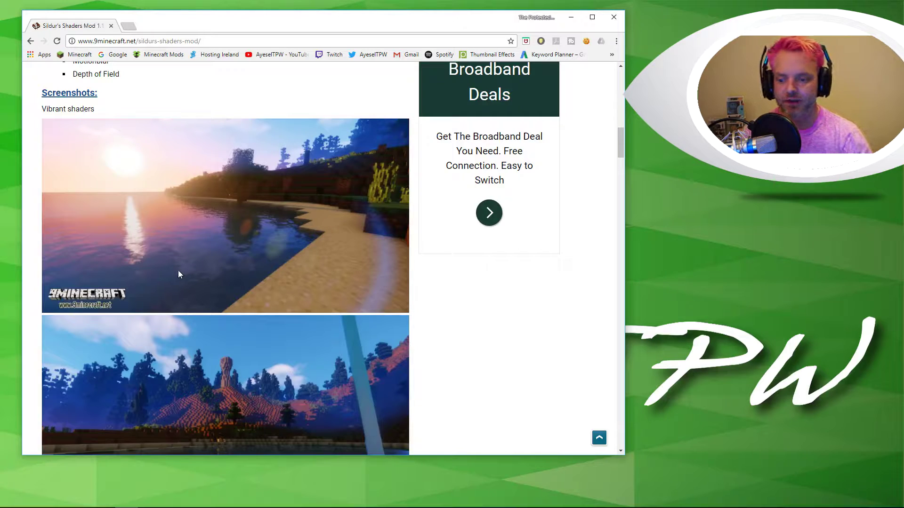
scroll(234, 242, "down", 4)
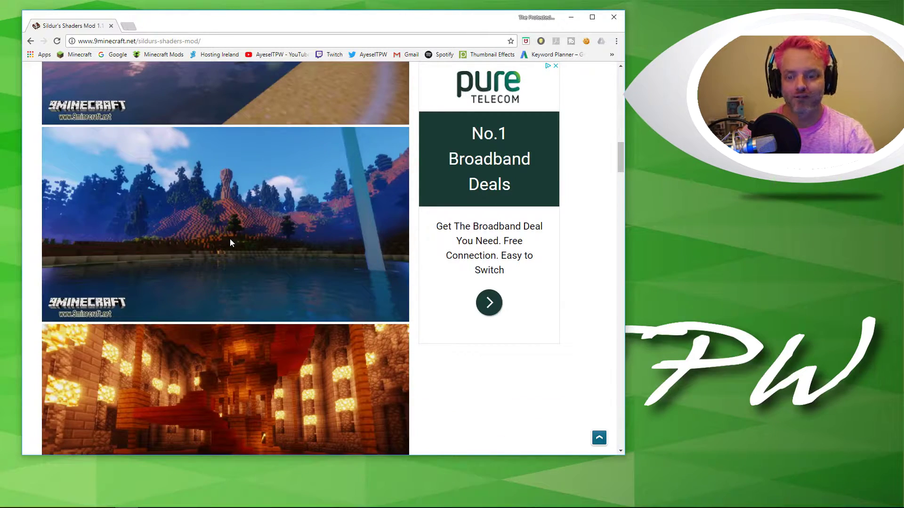
scroll(225, 240, "down", 15)
scroll(223, 242, "down", 15)
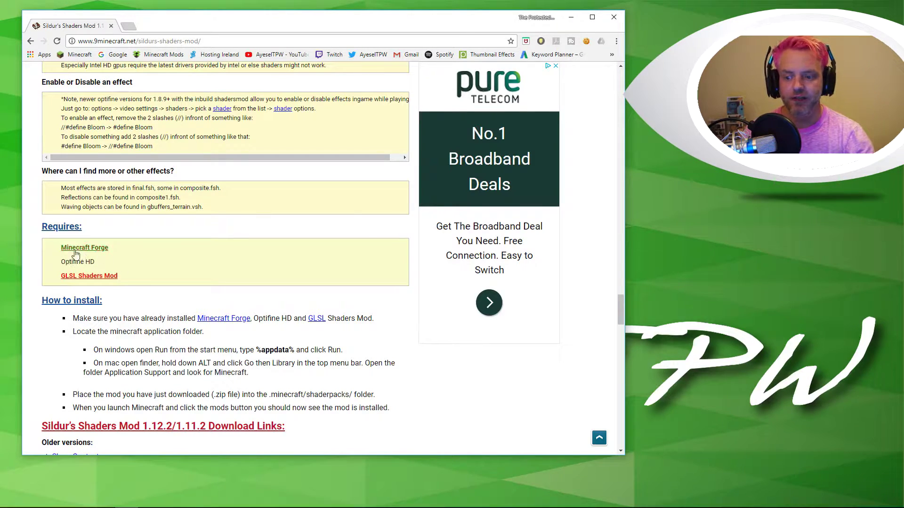
scroll(128, 248, "down", 7)
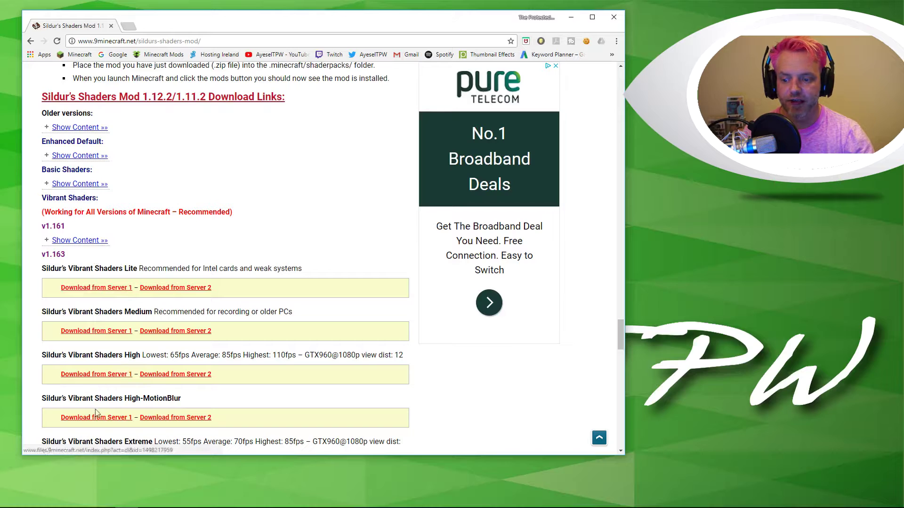
scroll(94, 405, "down", 2)
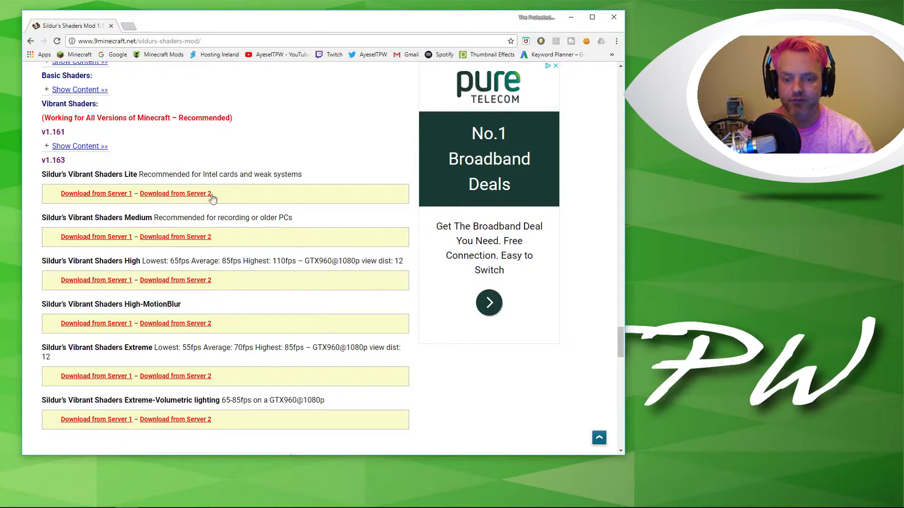
Step: Download the Vibrant Shaders High (GTX960@1080p) zip from Server 1, retrying after the ad page
left_click_drag(308, 261, 357, 261)
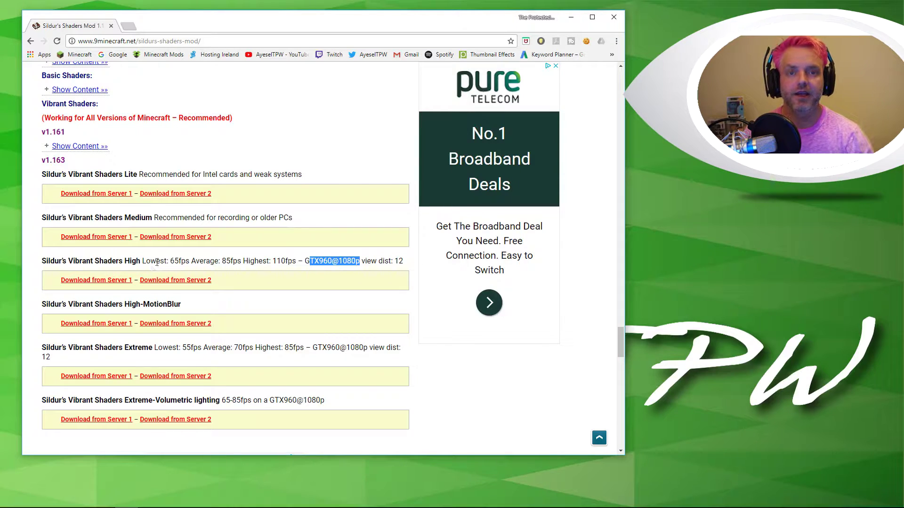
left_click(100, 281)
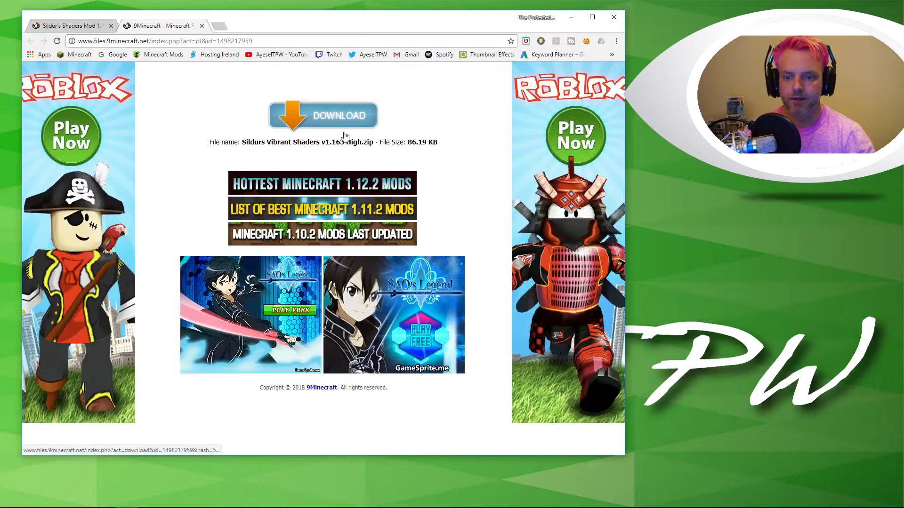
left_click(316, 122)
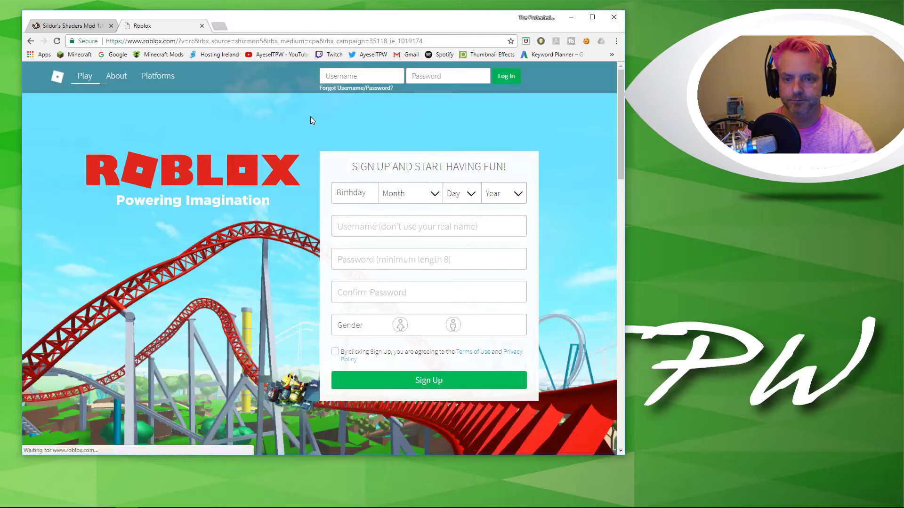
left_click(32, 42)
left_click(338, 118)
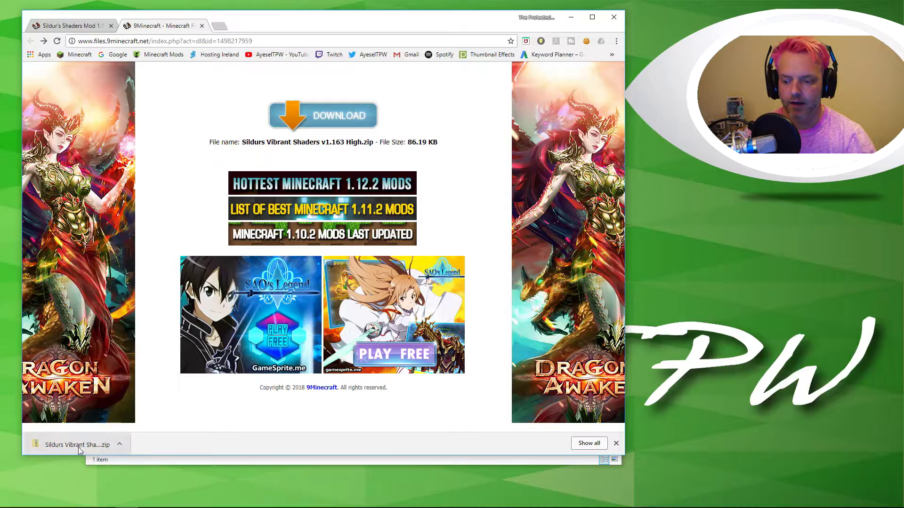
Step: Move the downloaded High (1).zip via the desktop into the .minecraft shaderpacks folder
left_click_drag(211, 335, 460, 285)
left_click_drag(168, 427, 741, 306)
key("alt+Tab")
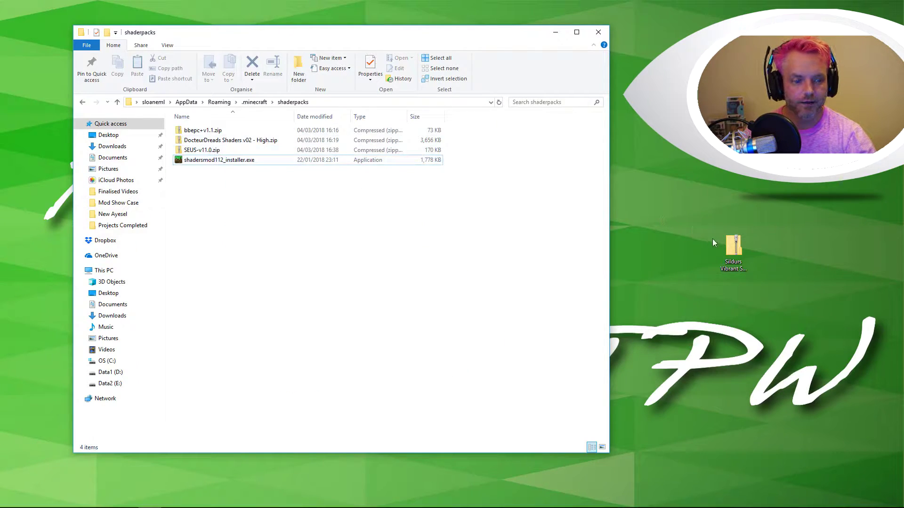
left_click_drag(734, 247, 212, 189)
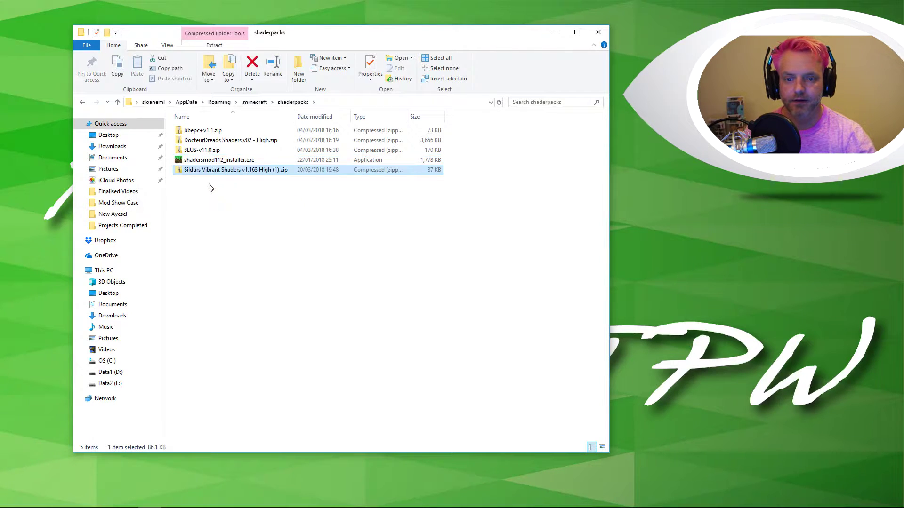
mouse_move(300, 505)
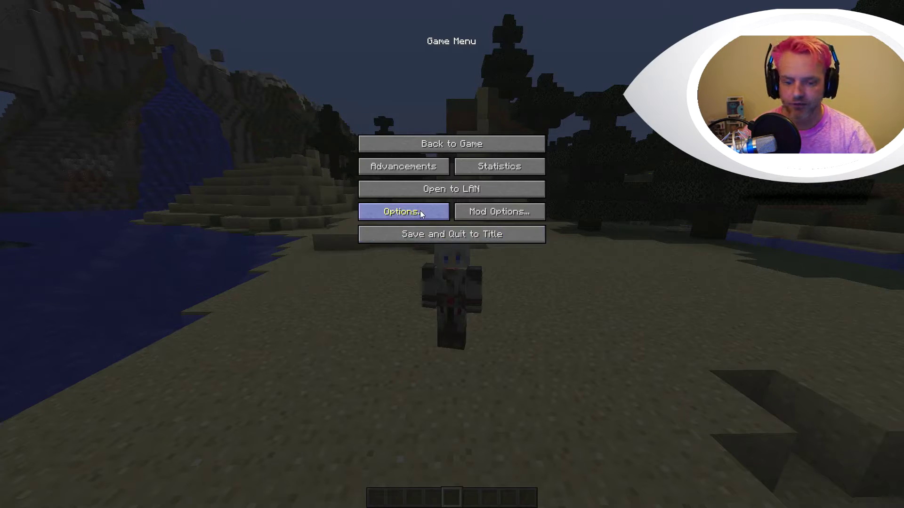
Step: Select Sildurs Vibrant Shaders v1.163 High (1).zip in Video Settings > Shaders and resume playing
left_click(419, 212)
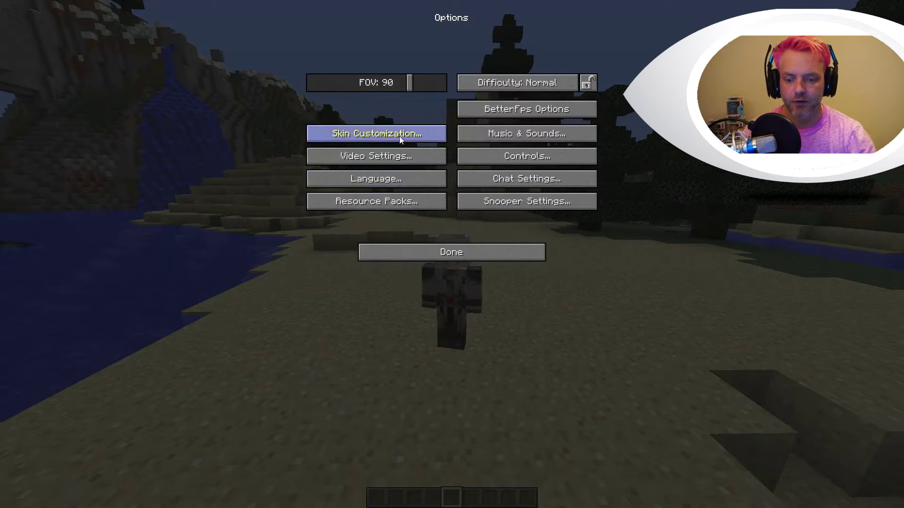
left_click(389, 160)
left_click(383, 204)
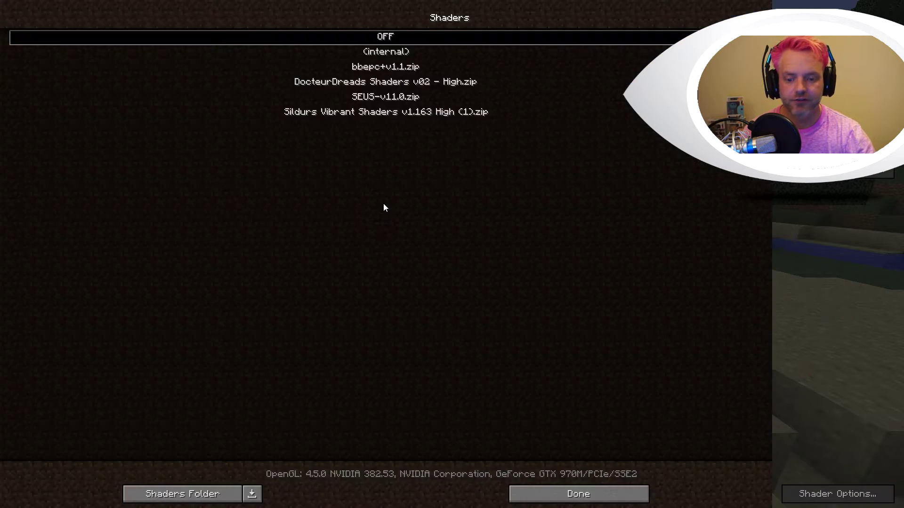
left_click(391, 113)
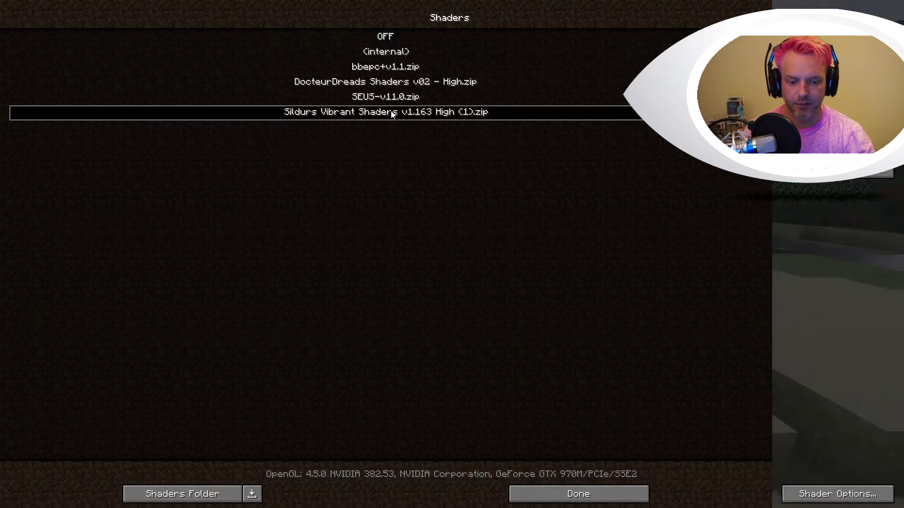
left_click(572, 493)
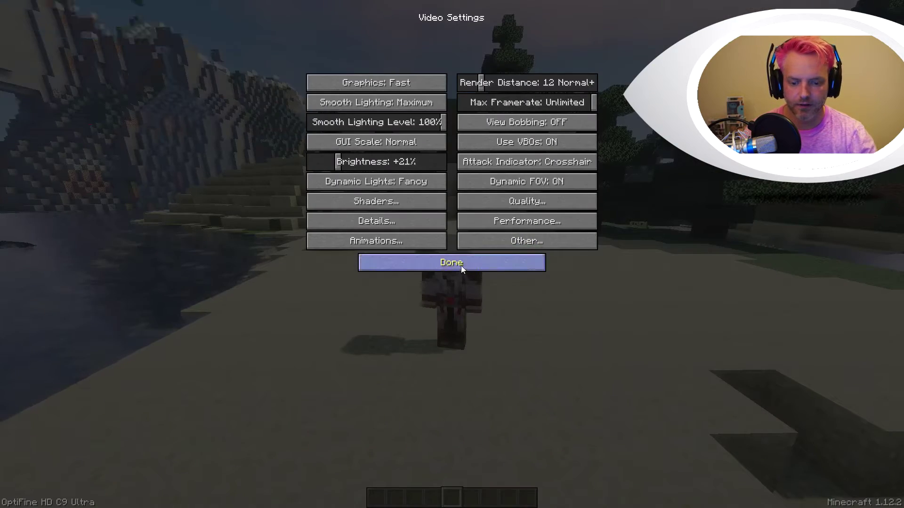
left_click(461, 264)
left_click(457, 254)
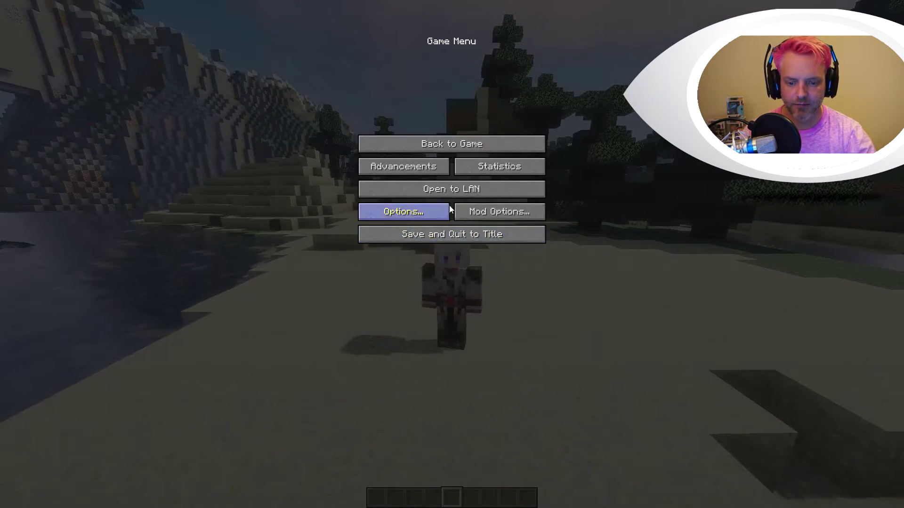
key("Escape")
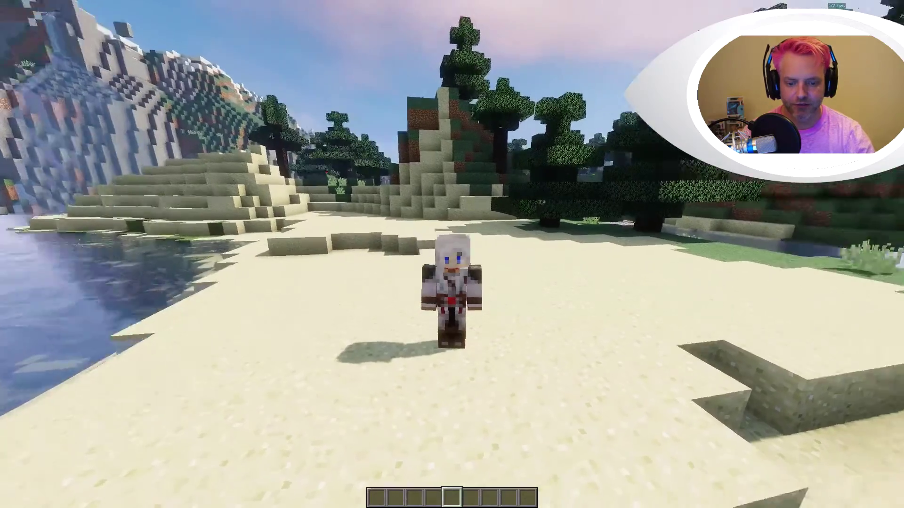